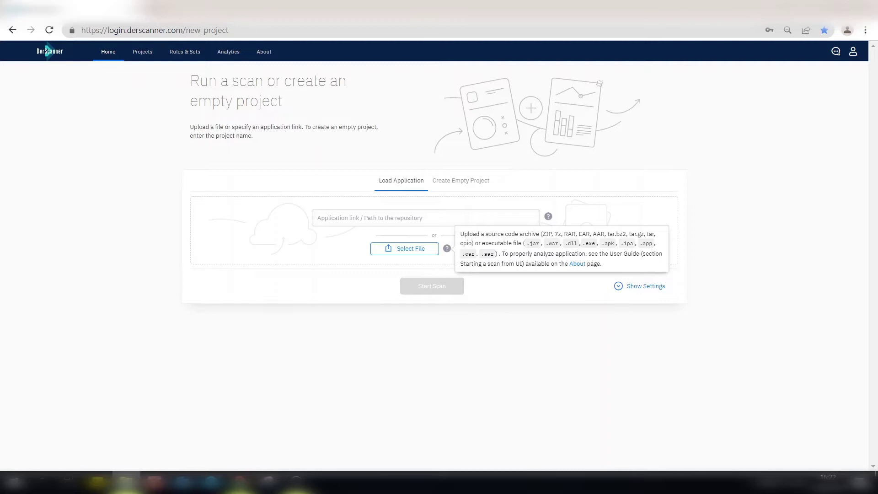
Drop JavaVulnerableLab.zip onto the Load Application area to attach it to the new scan
drag(751, 125, 338, 252)
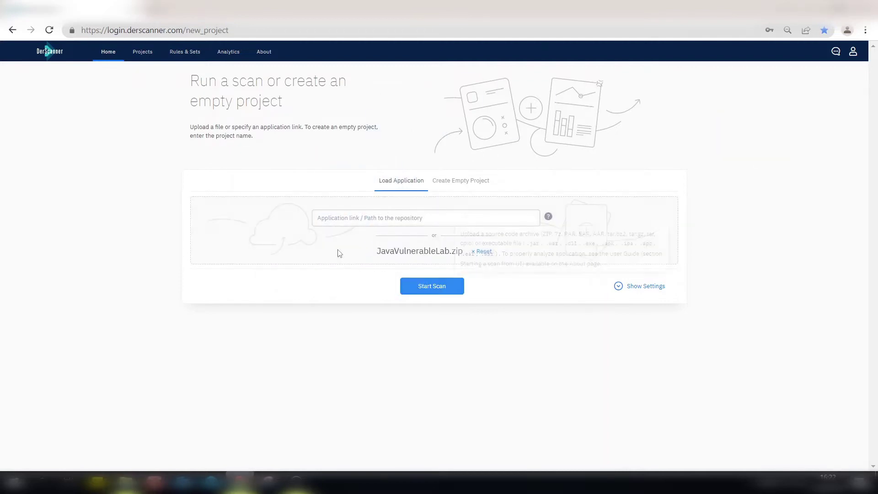
Start the JavaVulnerableLab.zip scan and expand its scan settings
click(431, 287)
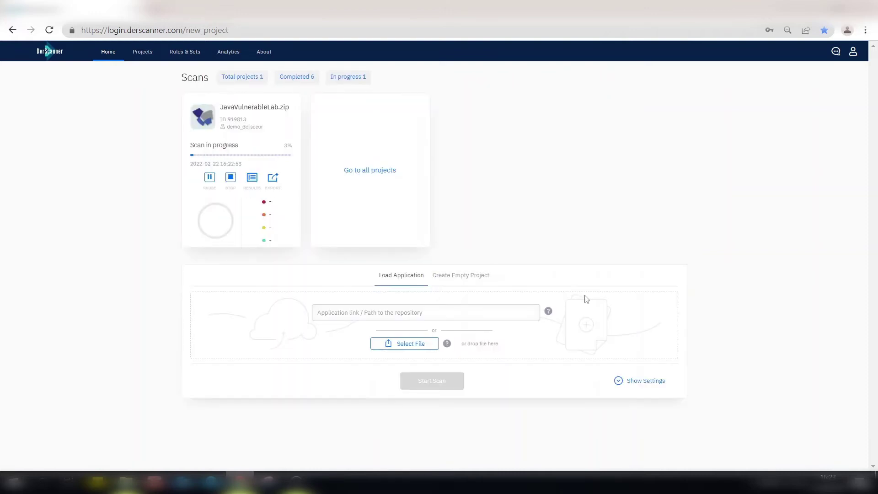
click(651, 388)
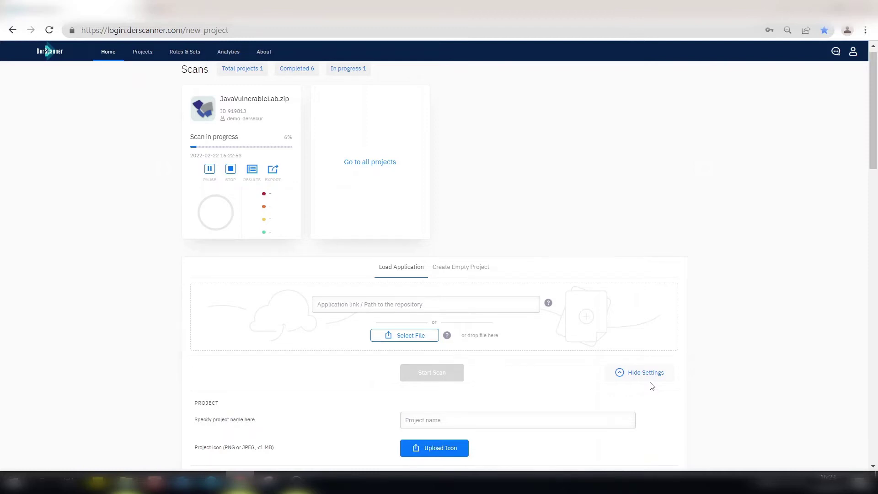
scroll(652, 386, down, 5)
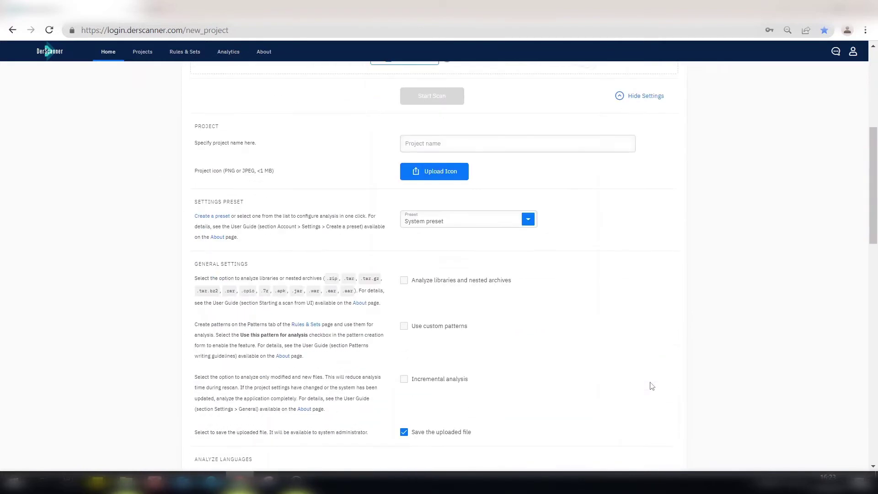
scroll(530, 304, down, 3)
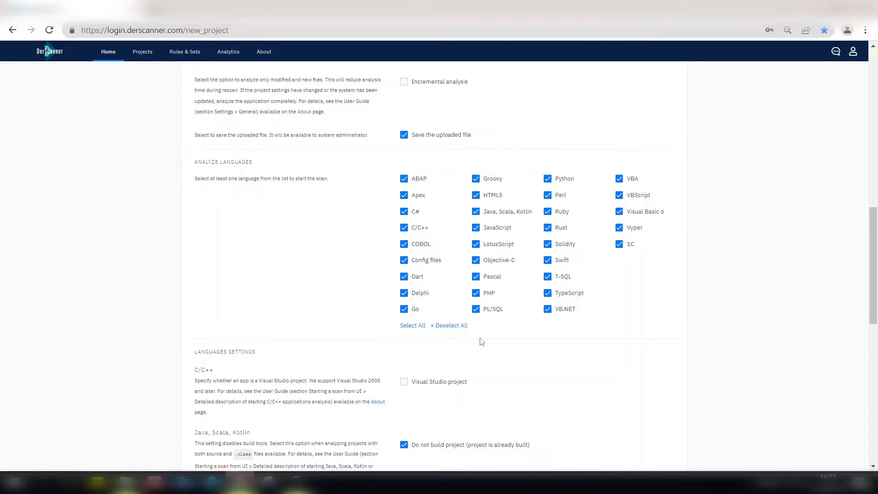
scroll(481, 341, down, 2)
scroll(480, 339, down, 4)
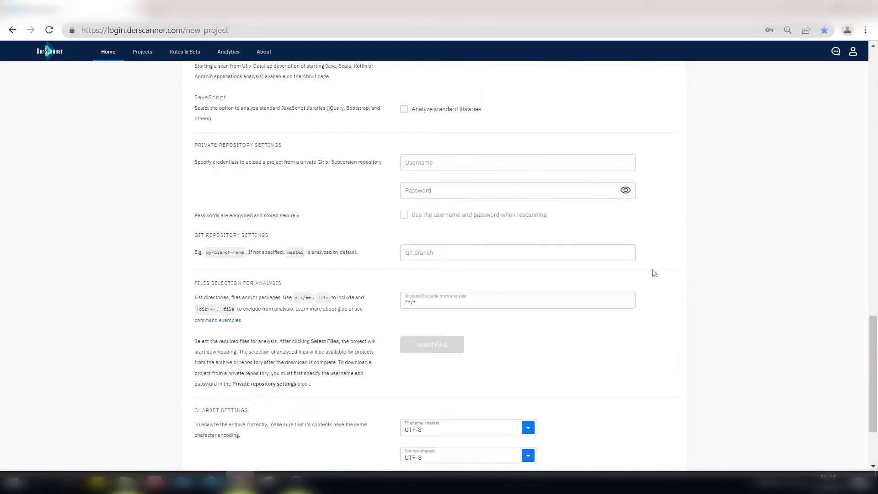
scroll(653, 273, down, 2)
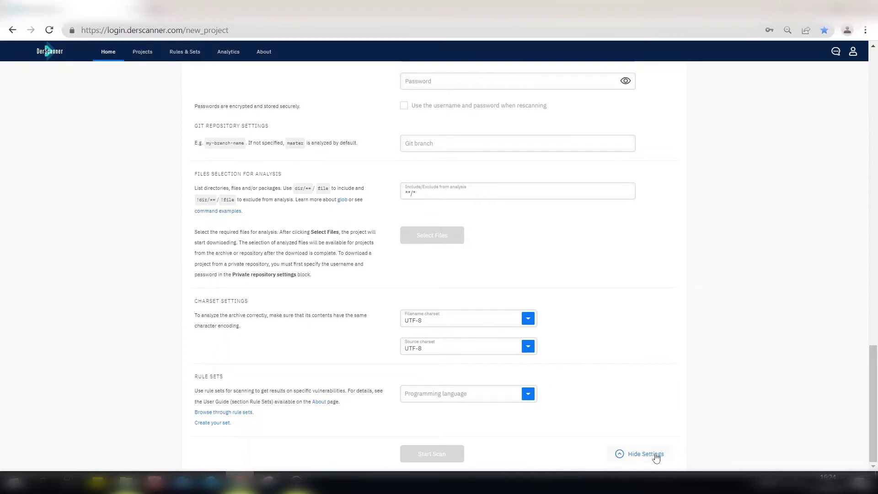
scroll(656, 457, up, 1)
scroll(656, 457, up, 10)
scroll(657, 457, up, 10)
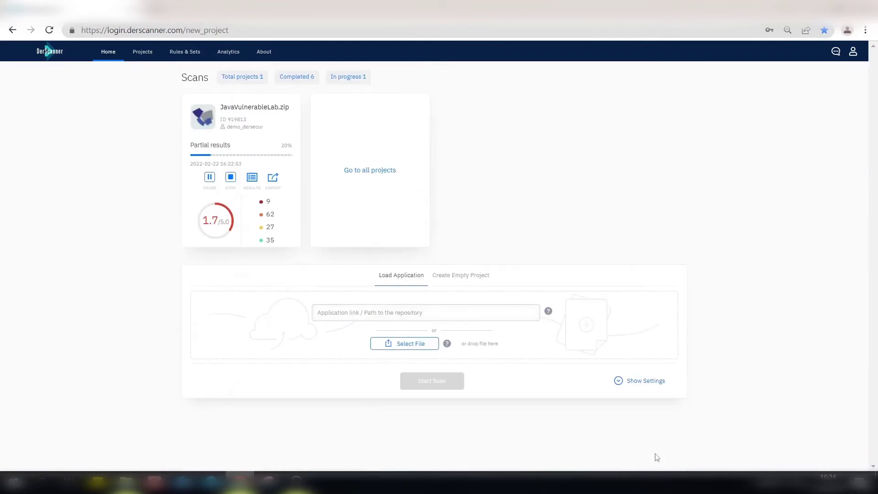
Go to Projects to see JavaVulnerableLab.zip's completed scan with its 1.8/5.0 score
click(241, 77)
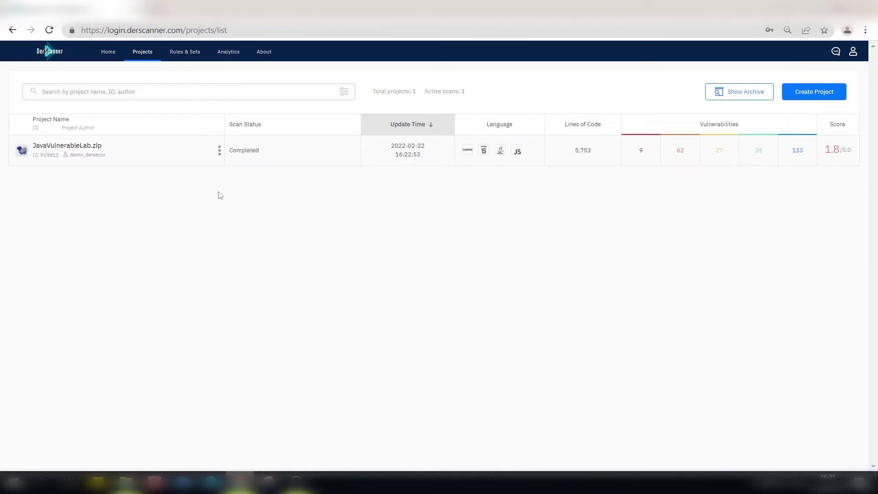
Open the JavaVulnerableLab.zip overview and show the vulnerability-type and per-language charts
click(90, 145)
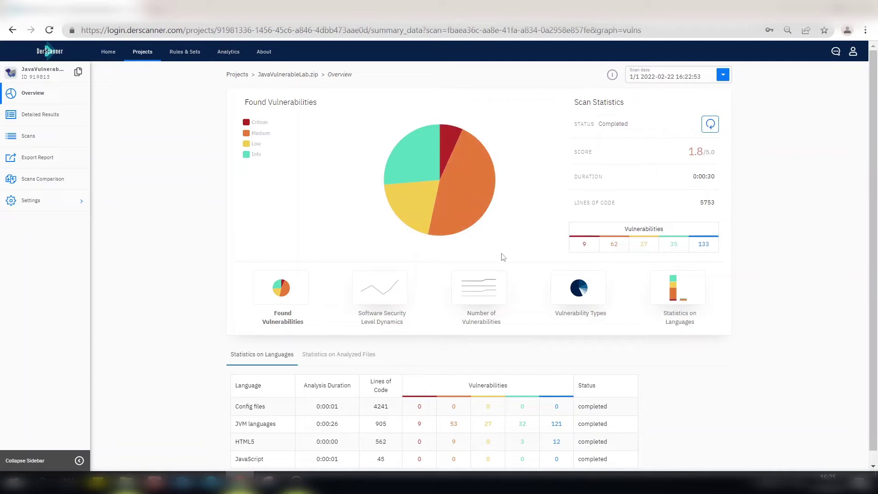
click(568, 289)
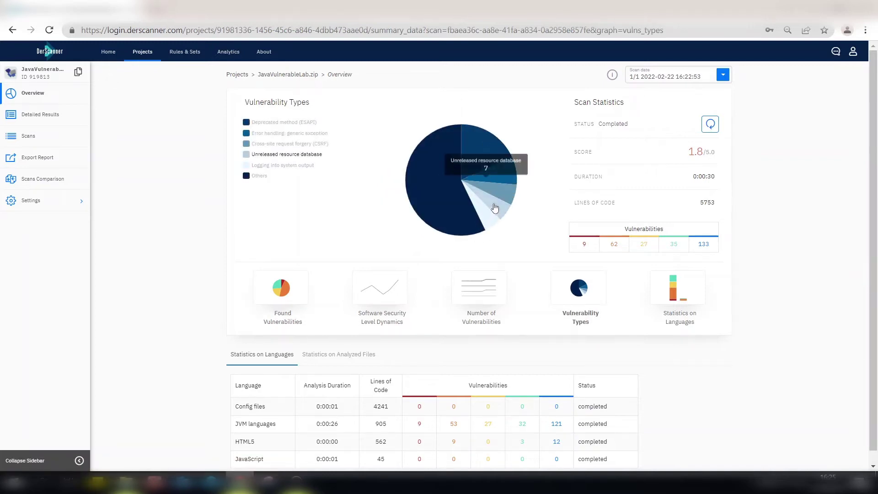
mouse_move(480, 154)
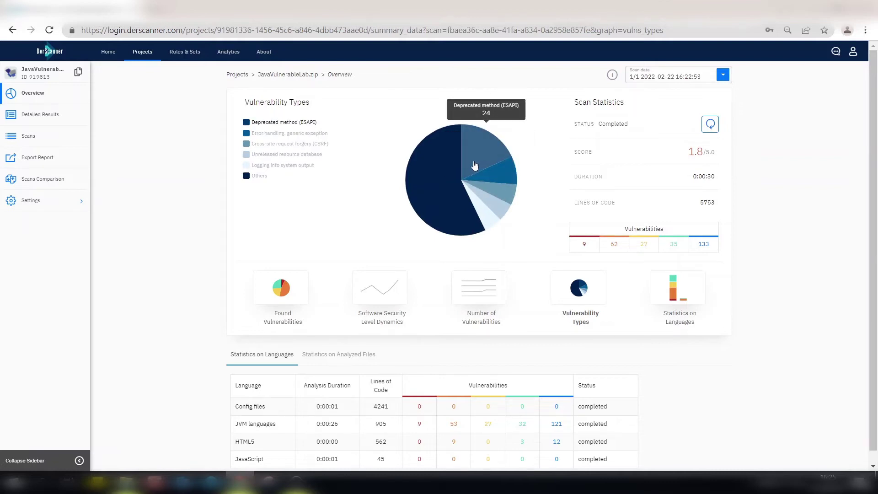
click(687, 299)
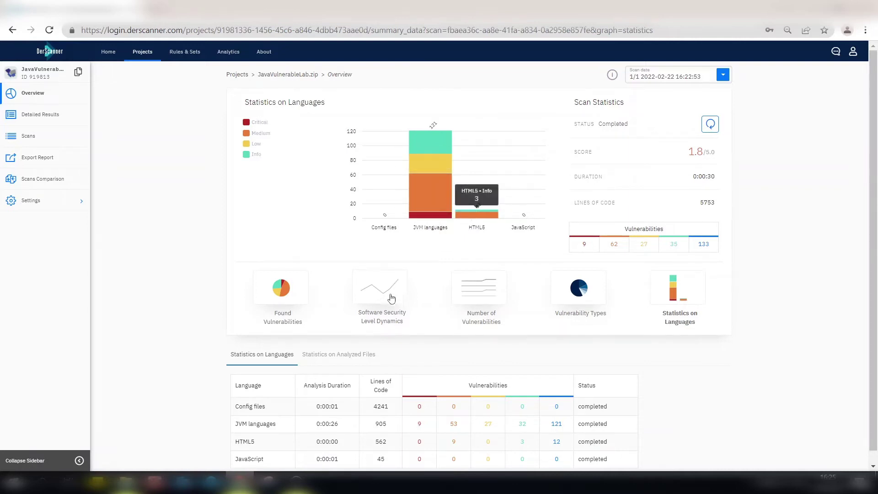
scroll(412, 289, down, 1)
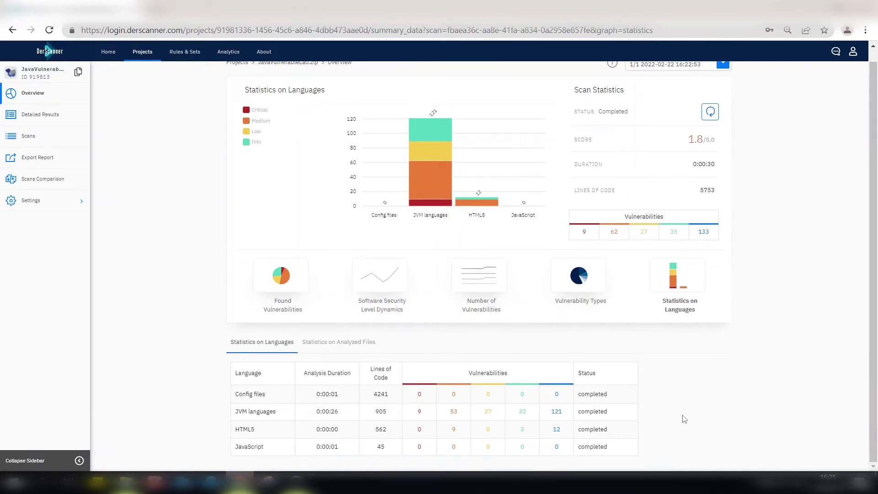
Browse the analysed files in the JavaVulnerableLab folder, then open Detailed Results
click(329, 342)
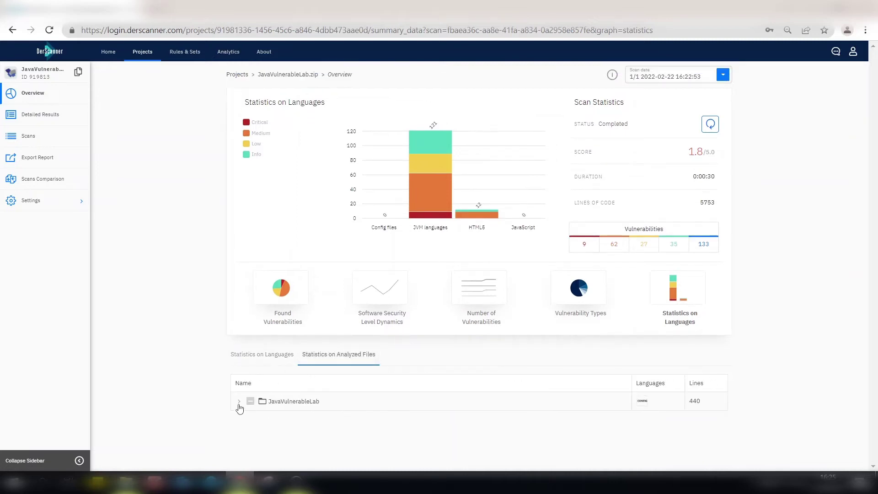
click(239, 402)
scroll(357, 400, down, 5)
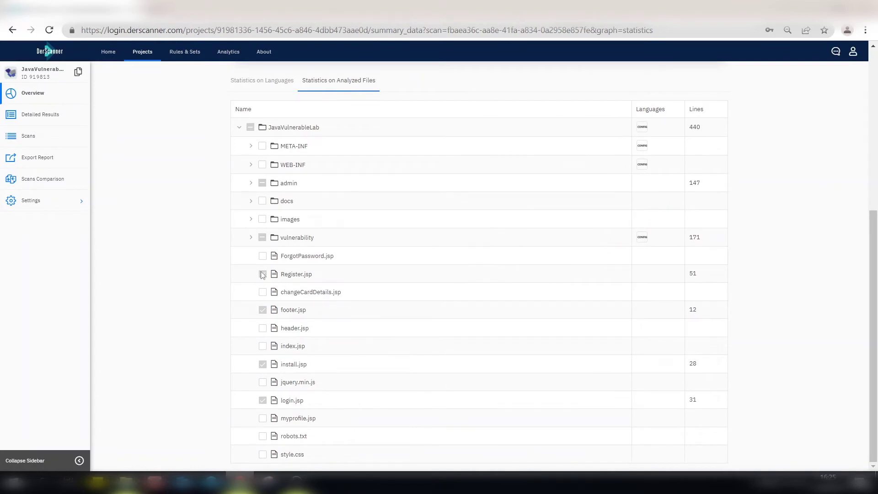
scroll(305, 283, up, 2)
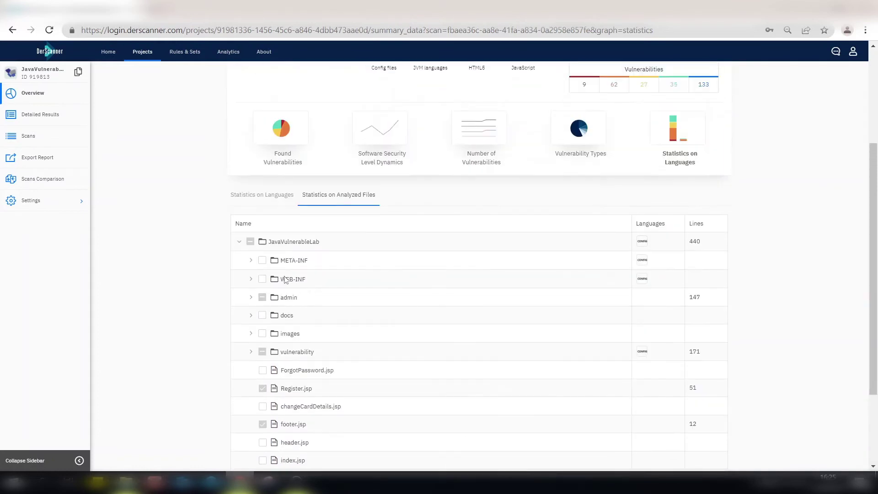
scroll(285, 279, up, 3)
click(43, 115)
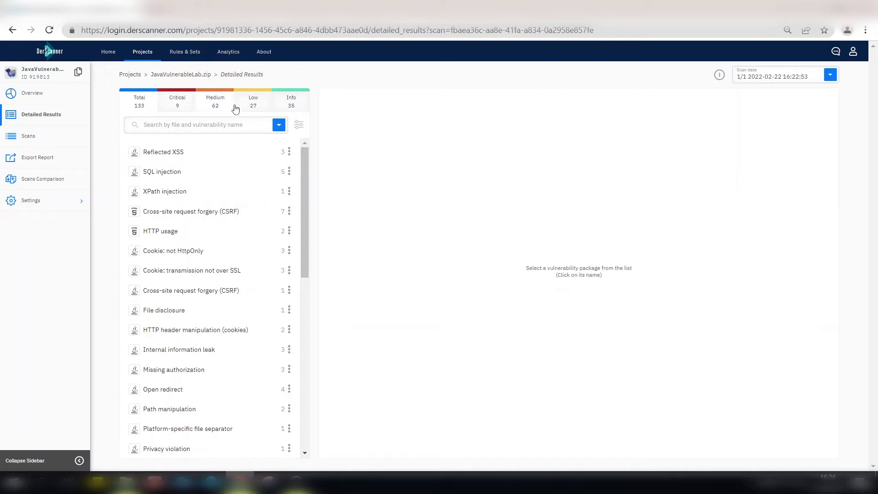
Filter to Critical findings and open the SQL injection at LoginValidator.java:29
click(178, 105)
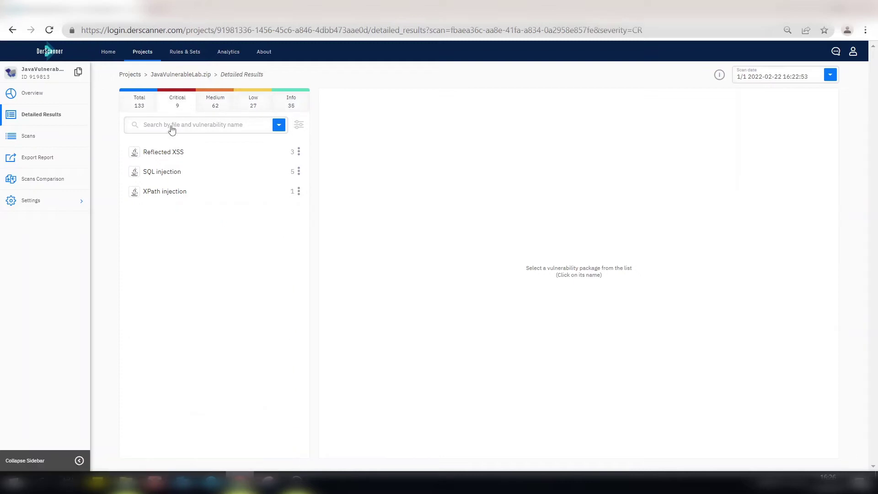
click(154, 173)
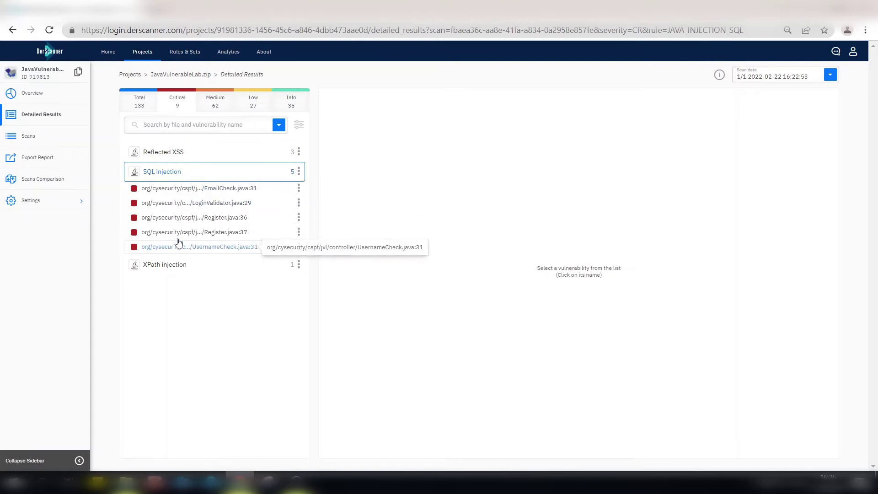
click(172, 203)
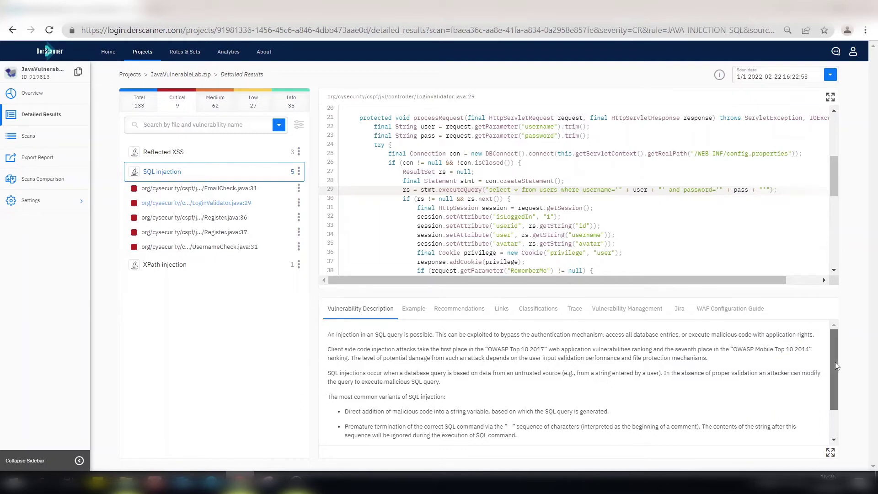
mouse_move(836, 371)
mouse_down()
mouse_move(836, 397)
mouse_move(837, 362)
mouse_up()
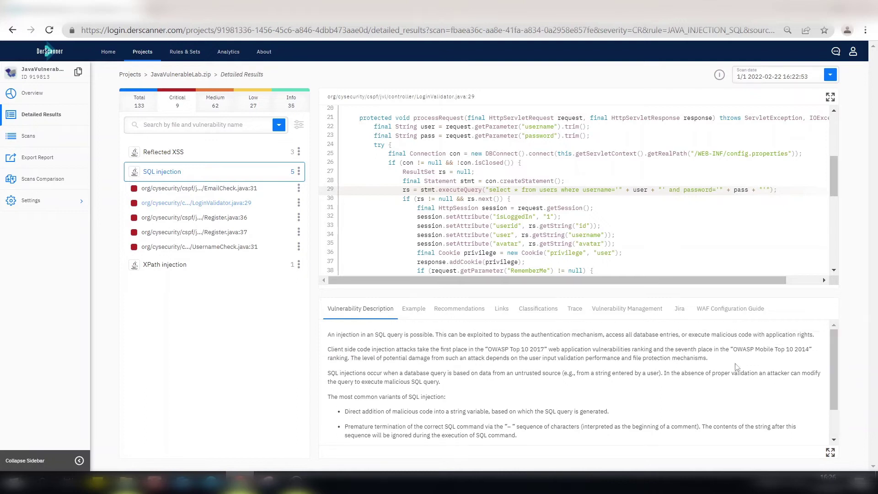
Review the finding's attack example, fixes, links, and CWE-89 / OWASP A1-Injection classifications
click(420, 313)
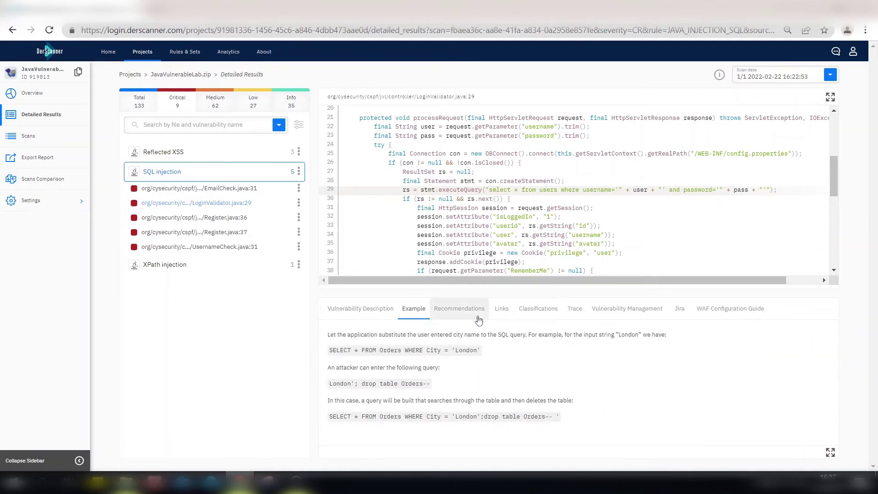
click(476, 314)
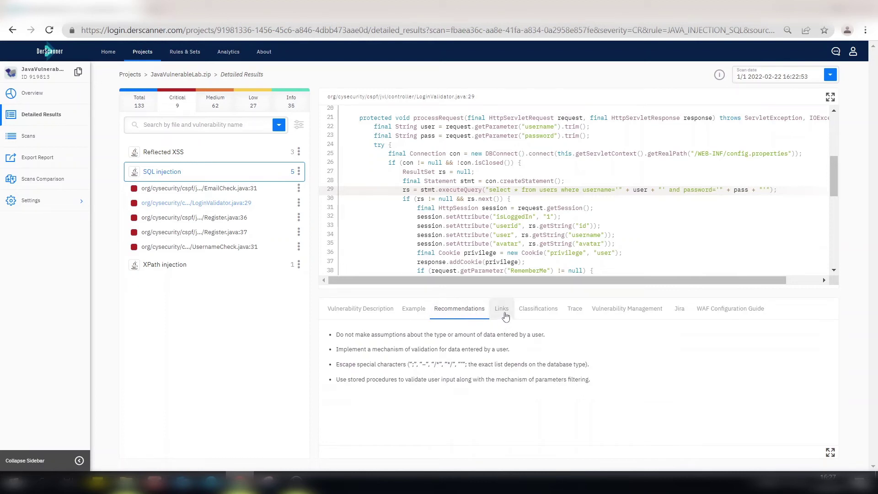
click(501, 312)
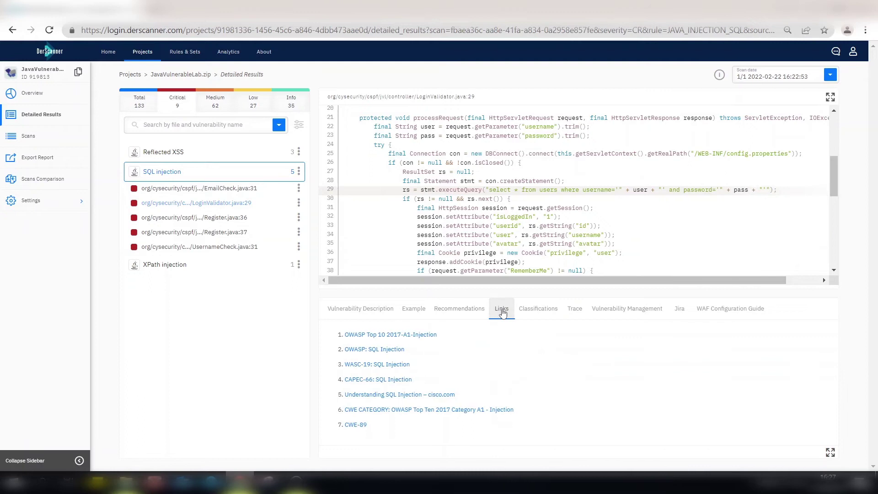
click(543, 315)
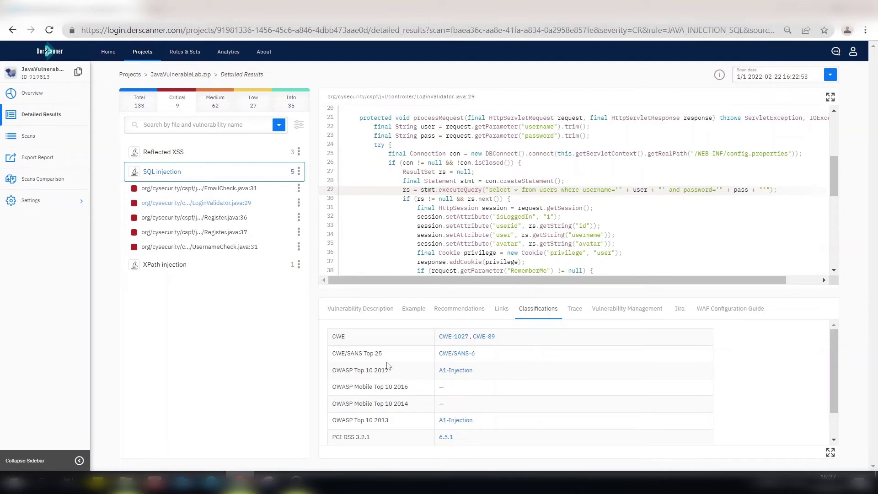
scroll(381, 344, down, 2)
scroll(454, 412, up, 2)
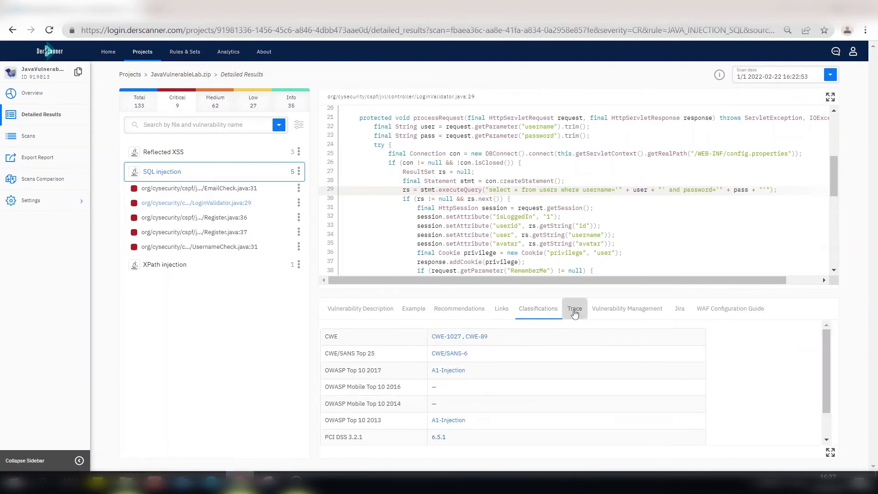
Trace the data flow from getParameter through trim and StringBuilder to executeQuery
click(574, 309)
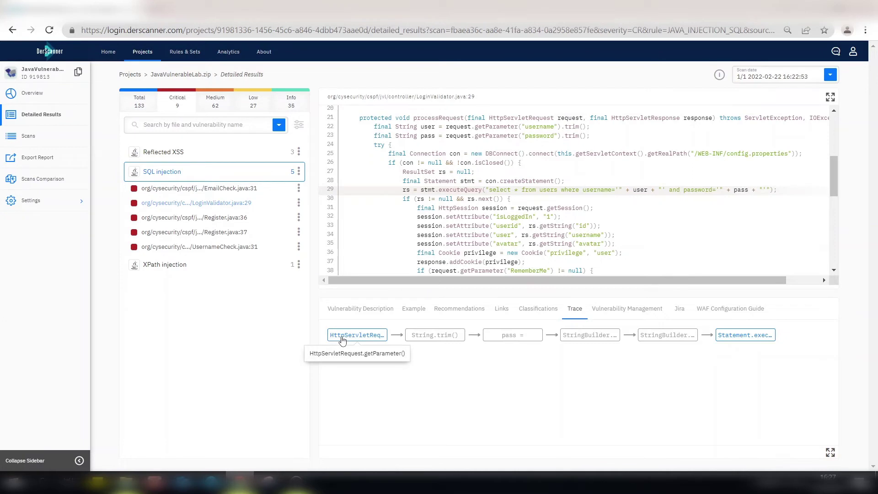
click(342, 339)
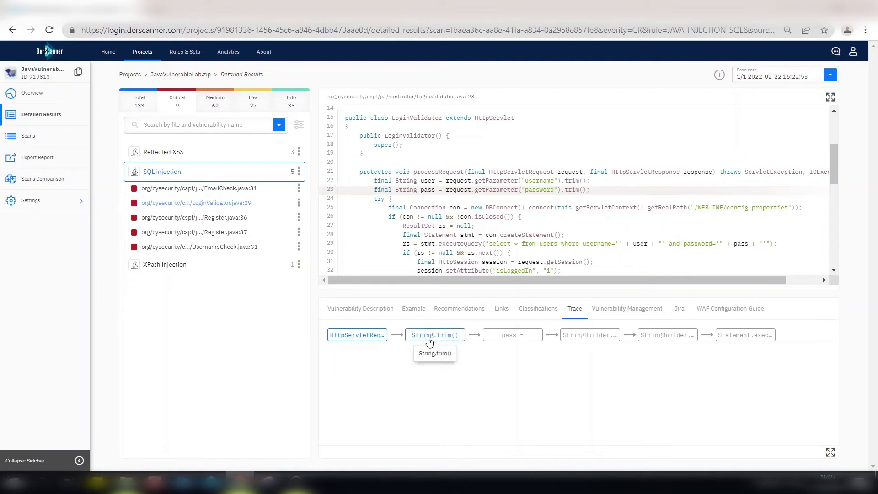
click(429, 342)
click(513, 340)
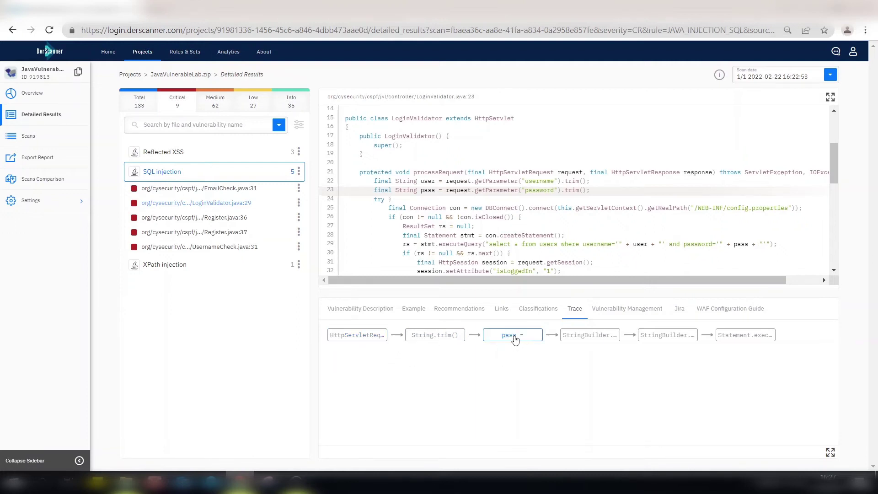
click(600, 340)
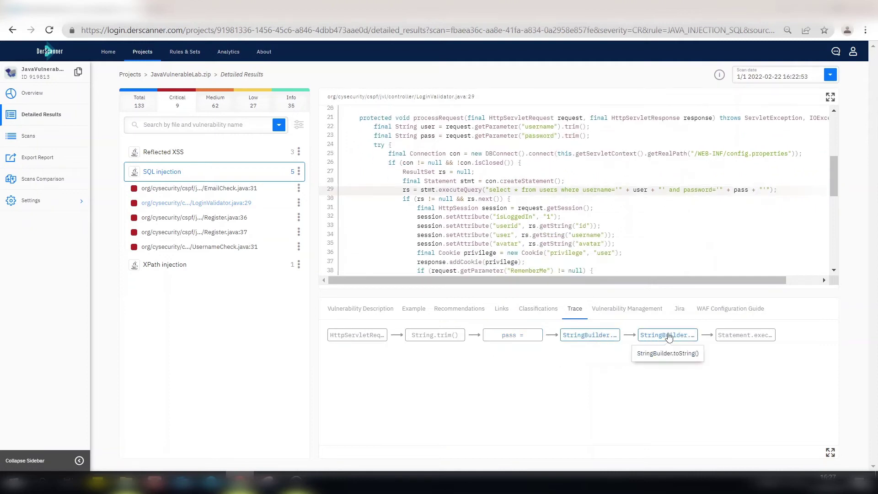
click(666, 337)
click(769, 341)
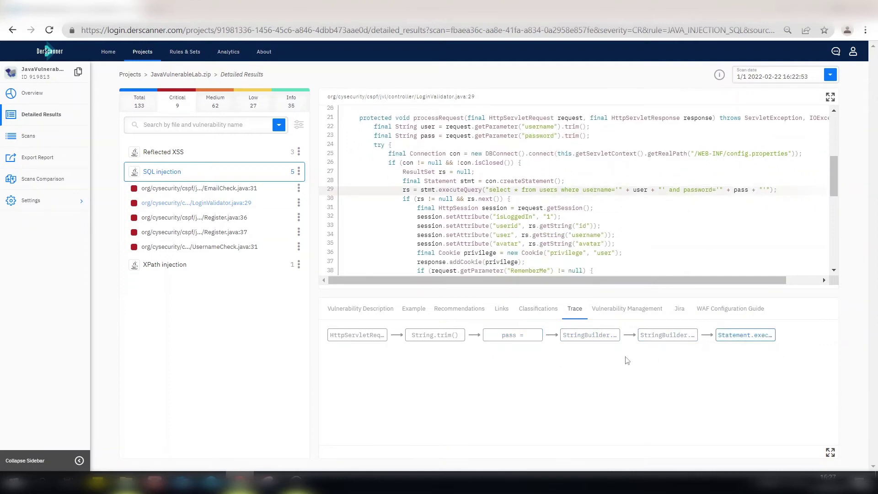
Mark LoginValidator.java:29 Confirmed, keeping Critical severity, with comment 'True', and save
click(629, 313)
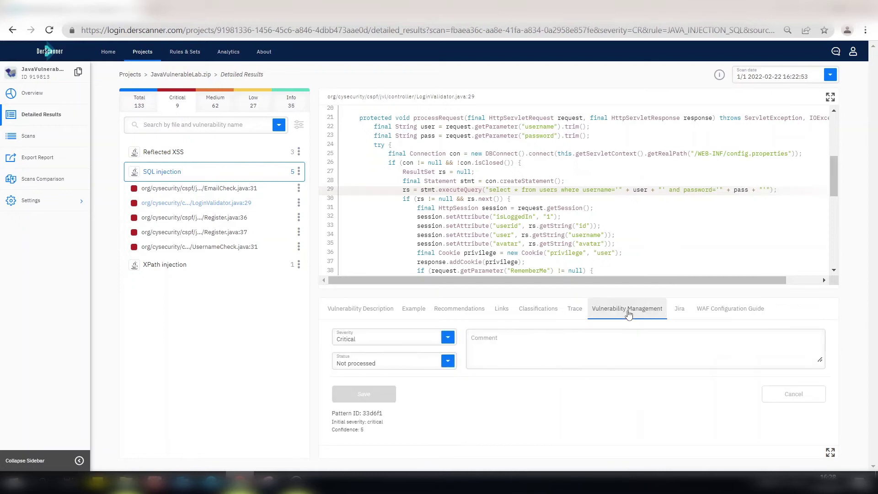
click(448, 337)
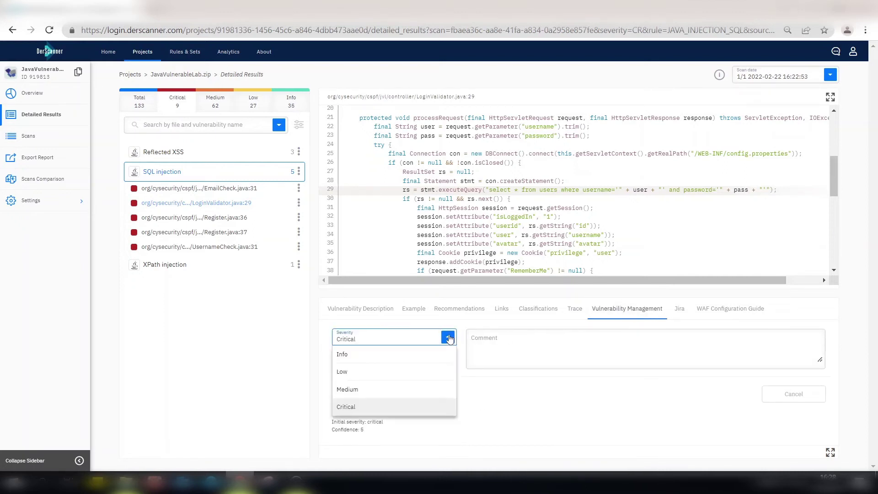
click(448, 338)
click(452, 362)
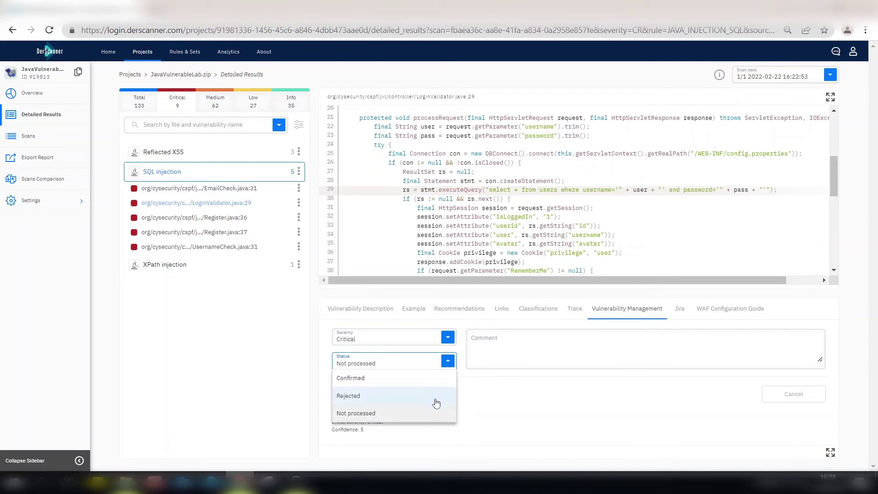
click(436, 380)
click(513, 345)
text(True)
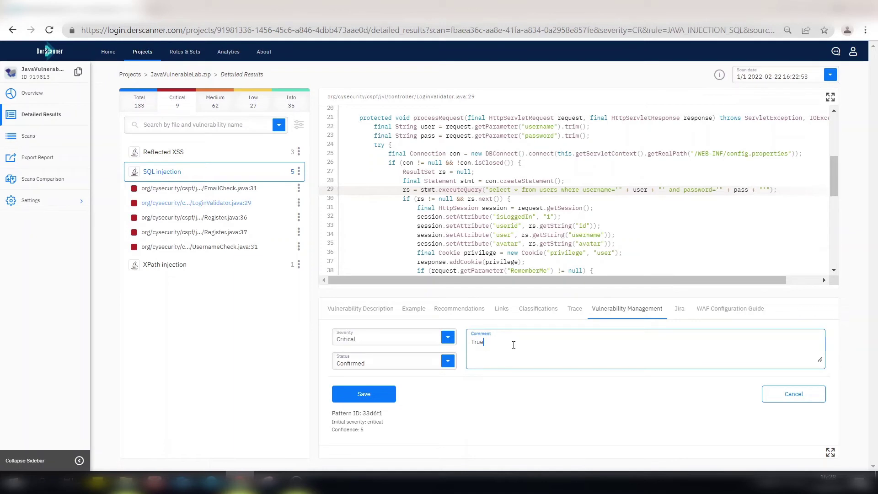
click(394, 393)
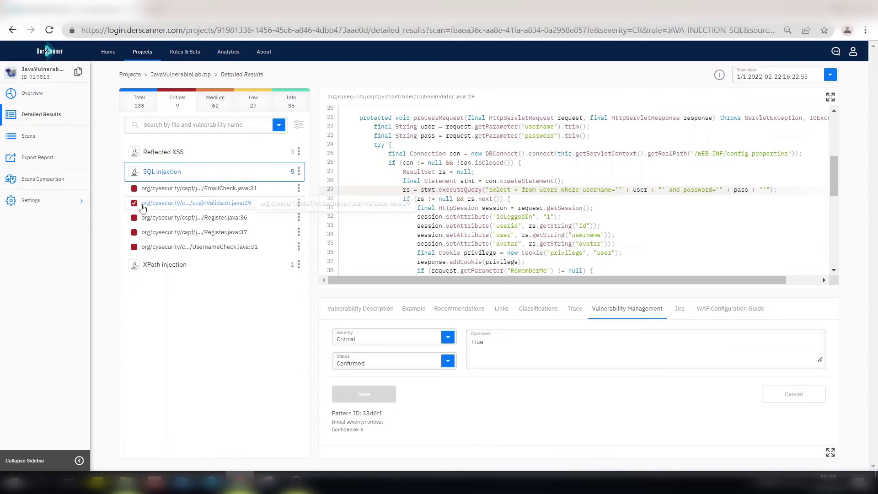
Reject the Register.java:36 finding and add Rejected findings back to the list filter
click(194, 218)
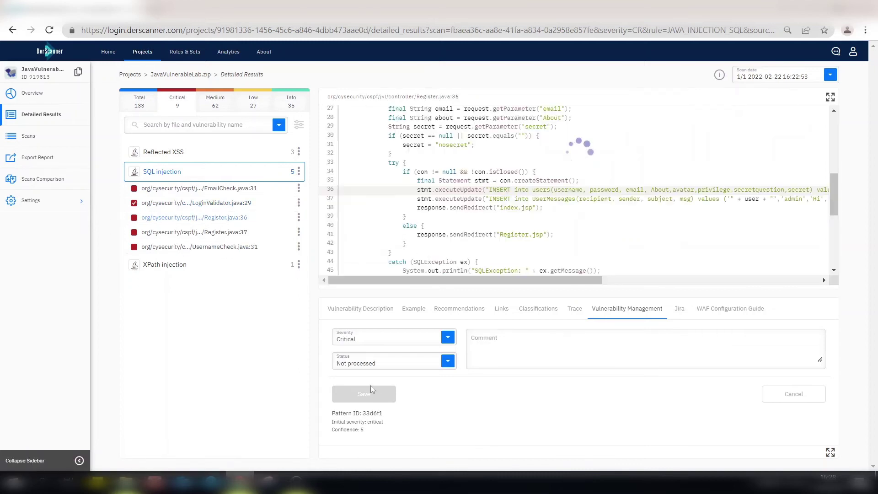
click(298, 127)
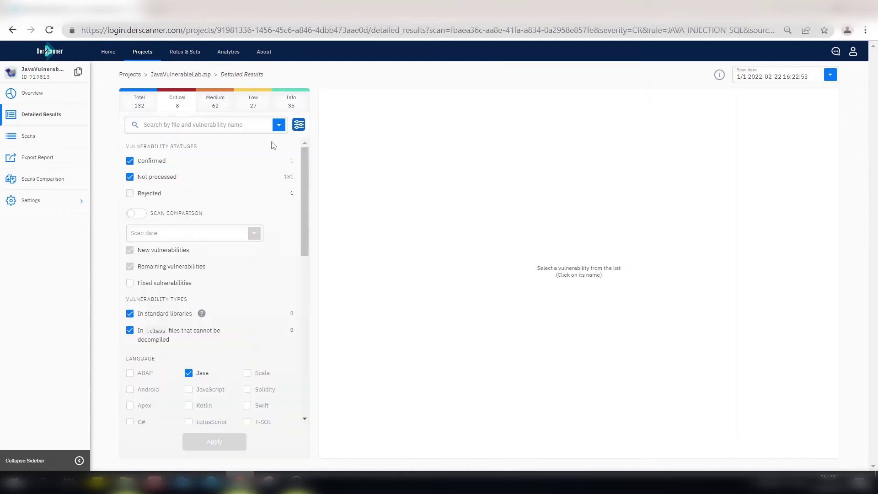
click(131, 194)
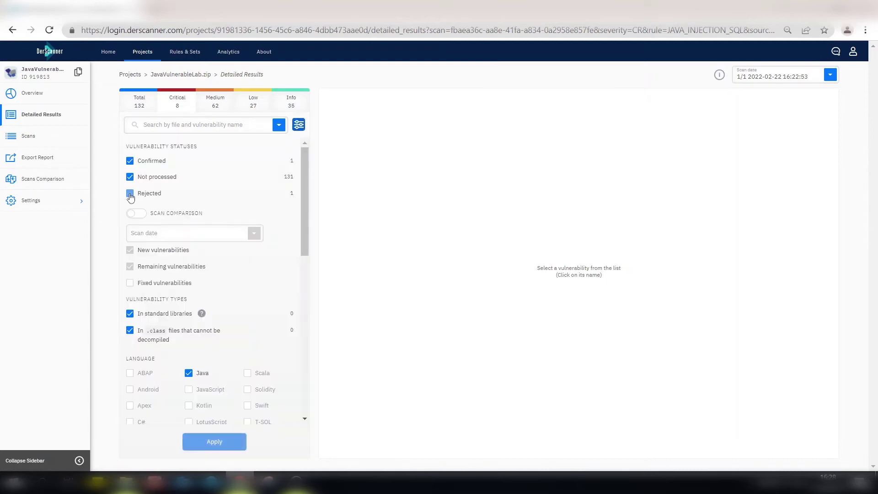
click(211, 439)
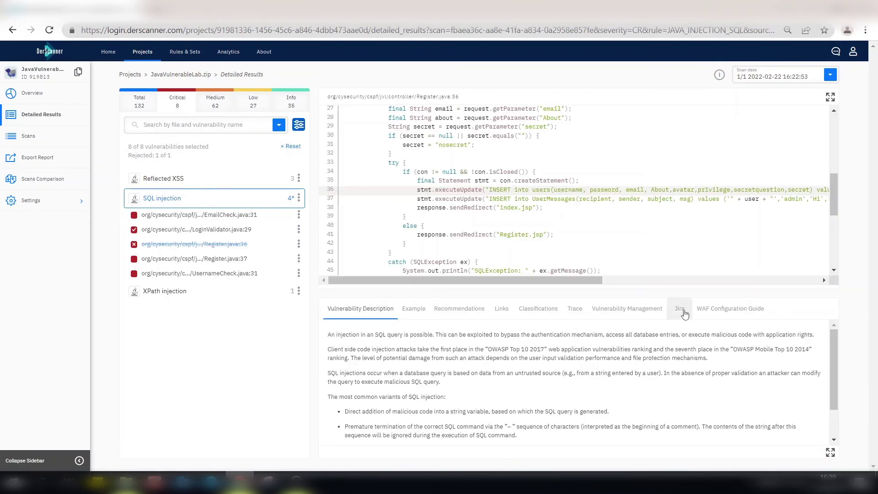
Check Register.java:36's Jira tab, then view its Imperva SecureSphere WAF configuration guide
click(680, 310)
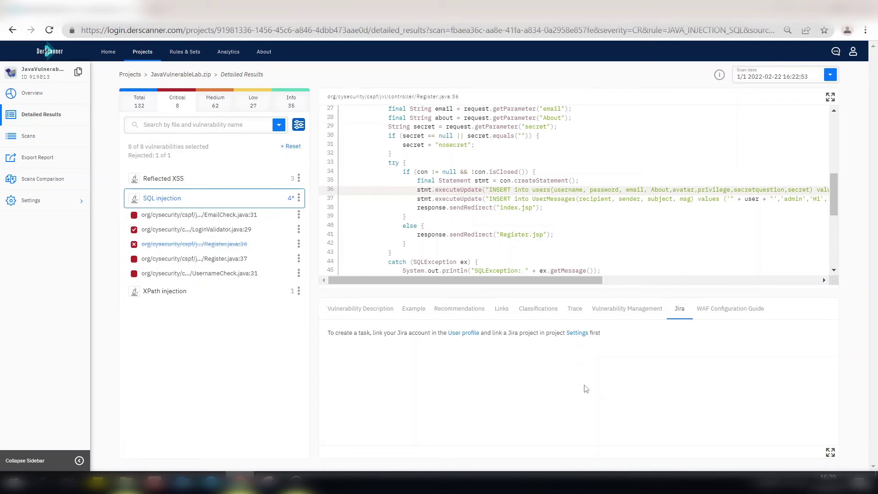
click(720, 315)
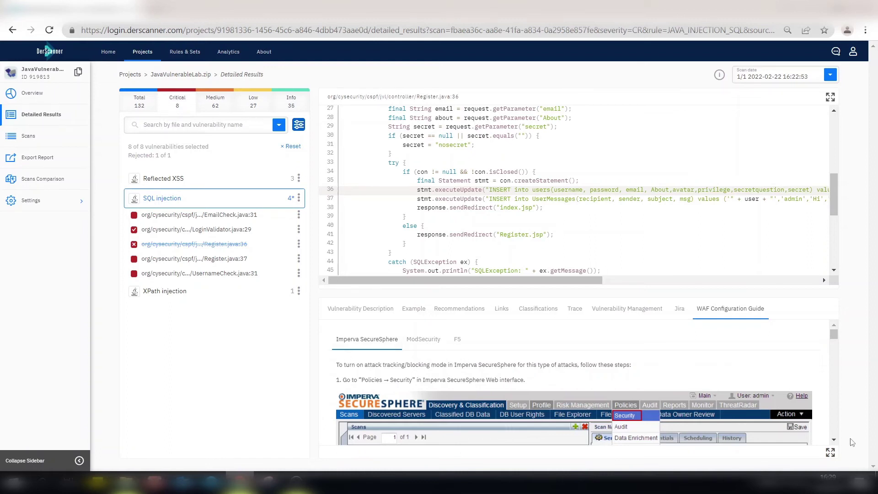
Expand the WAF guide, view its ModSecurity and F5 configuration guides, then restore the panel
click(831, 453)
scroll(485, 270, down, 5)
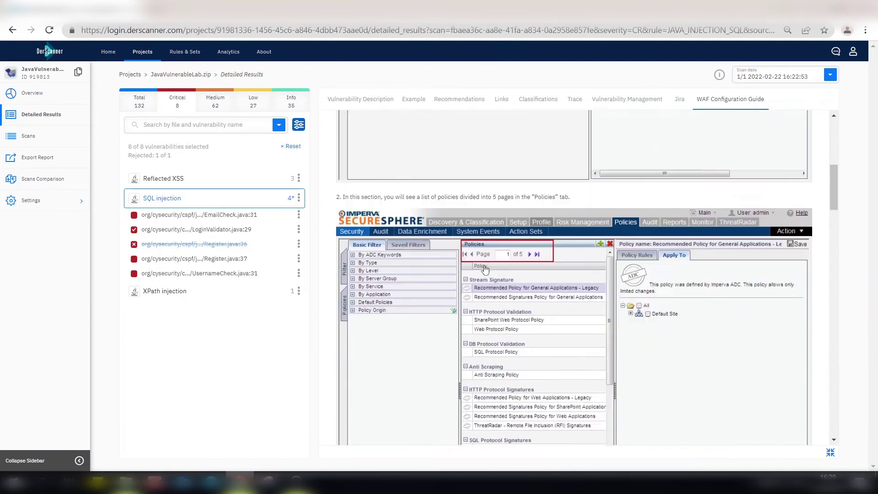
scroll(486, 270, down, 5)
scroll(485, 269, down, 5)
scroll(485, 270, down, 5)
scroll(485, 269, up, 5)
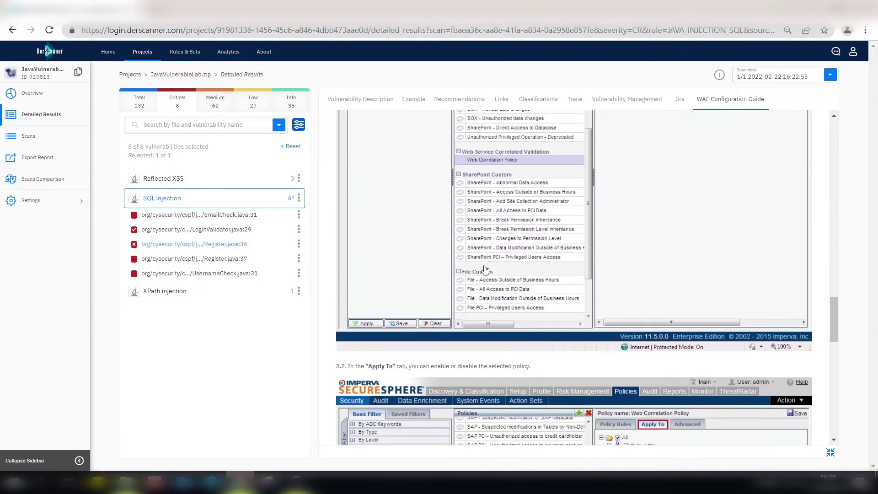
scroll(485, 270, up, 5)
scroll(486, 270, up, 5)
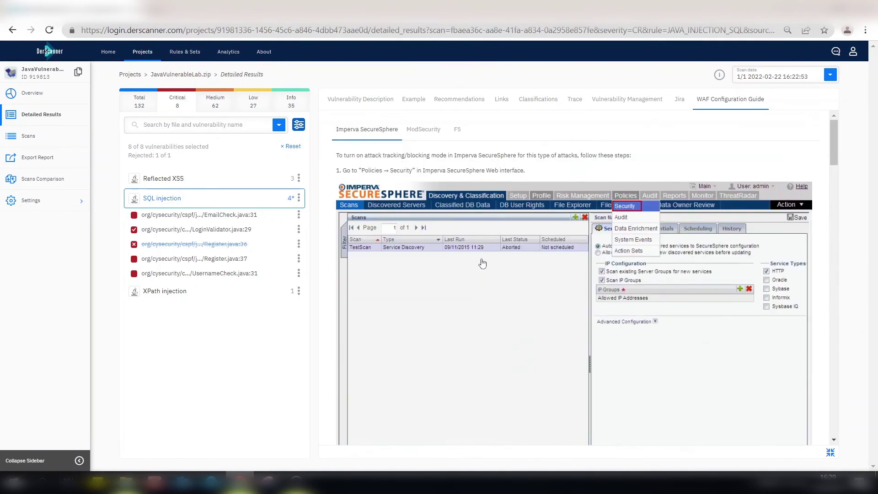
click(422, 128)
scroll(497, 243, down, 3)
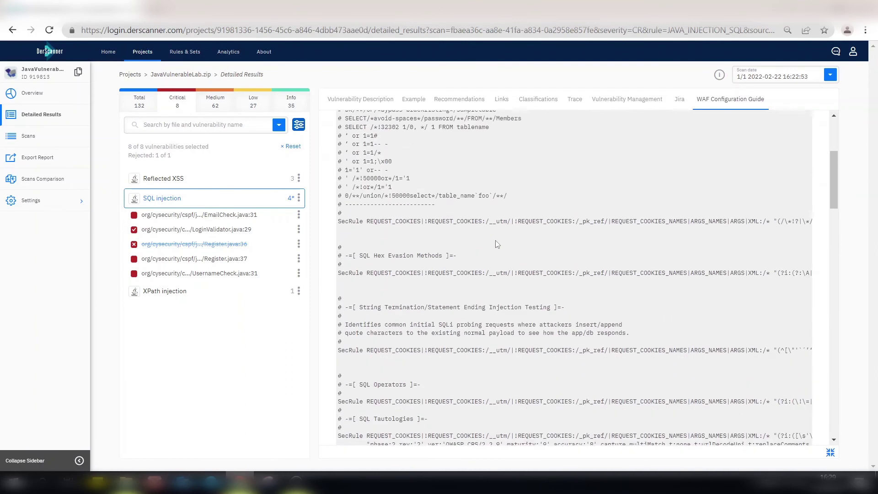
scroll(497, 243, up, 5)
click(457, 129)
scroll(602, 271, down, 5)
scroll(602, 272, down, 3)
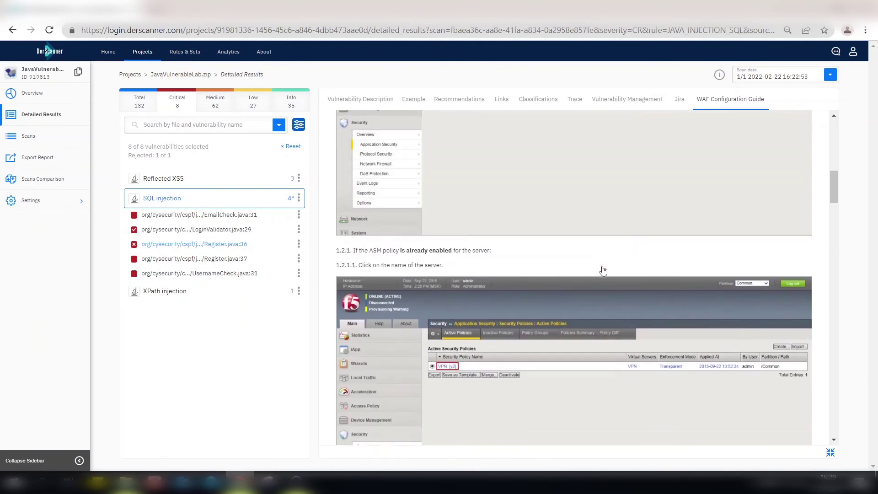
scroll(603, 271, up, 10)
click(830, 453)
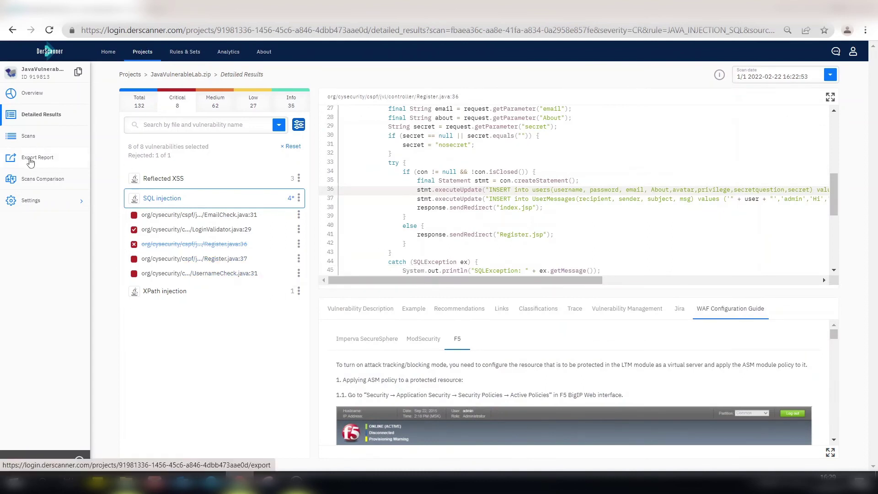
Download a PDF report for JavaVulnerableLab.zip that includes Rejected findings in Detailed Results
click(31, 160)
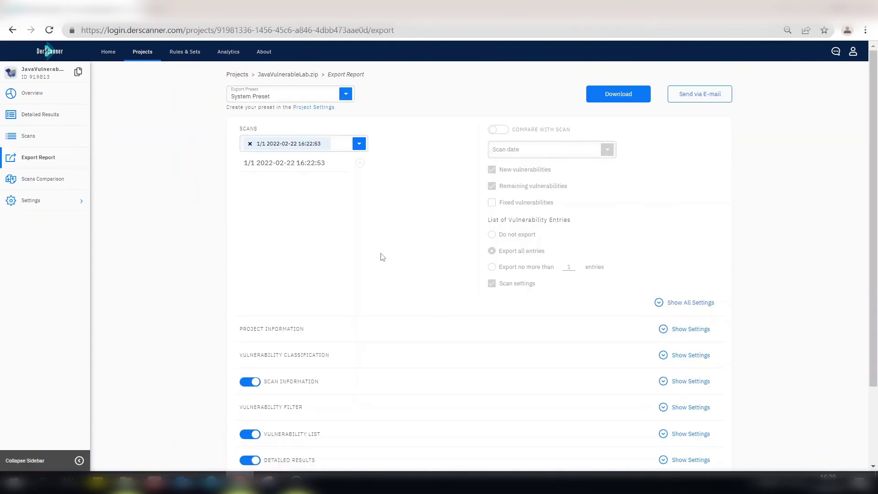
click(658, 306)
scroll(580, 339, down, 4)
scroll(578, 336, down, 2)
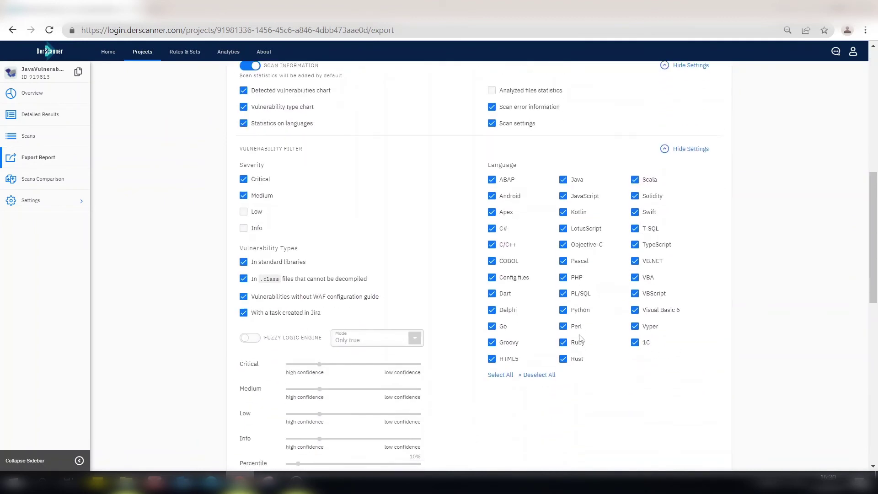
scroll(579, 337, down, 3)
scroll(569, 337, down, 2)
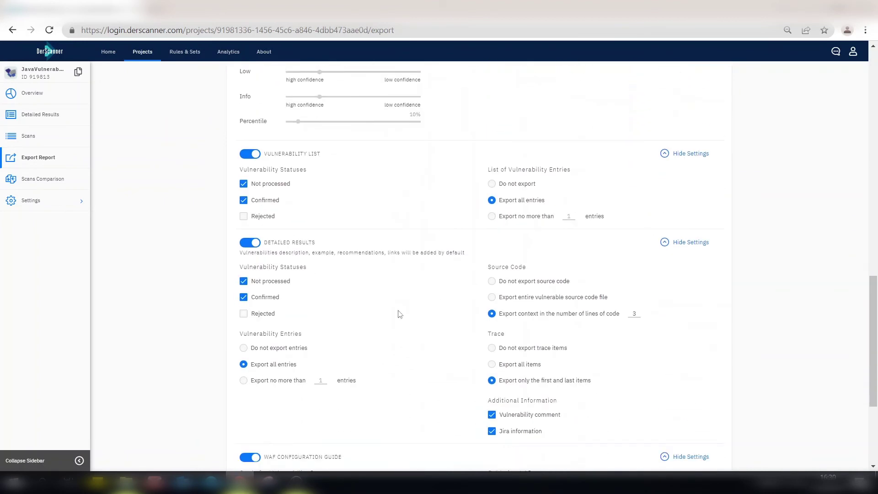
click(243, 313)
scroll(511, 339, down, 3)
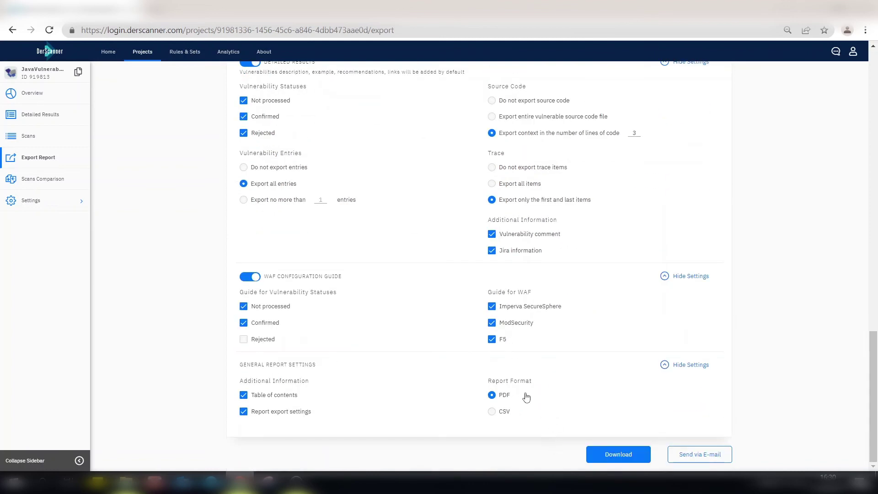
click(618, 454)
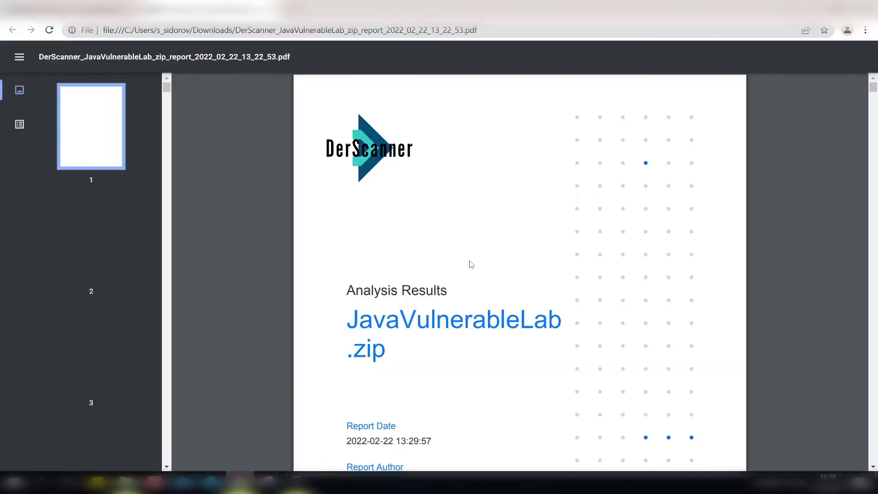
scroll(432, 333, down, 2)
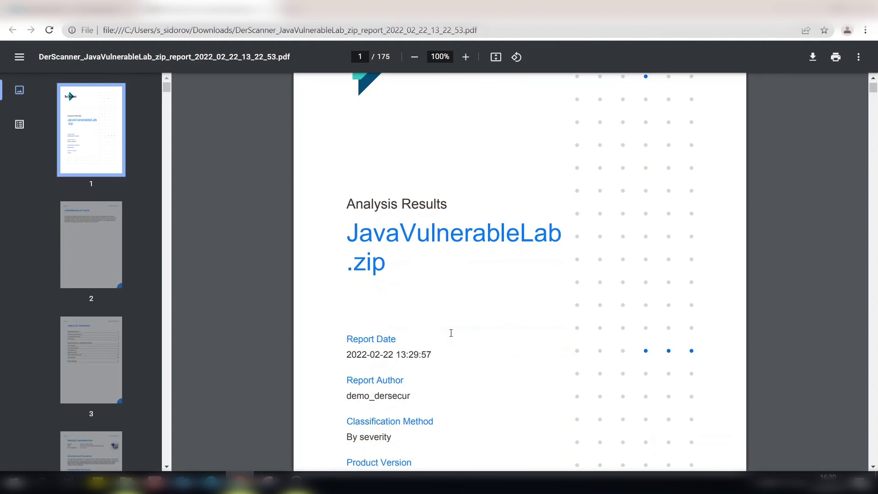
scroll(450, 332, down, 5)
scroll(451, 332, down, 4)
scroll(451, 333, down, 5)
scroll(451, 333, down, 3)
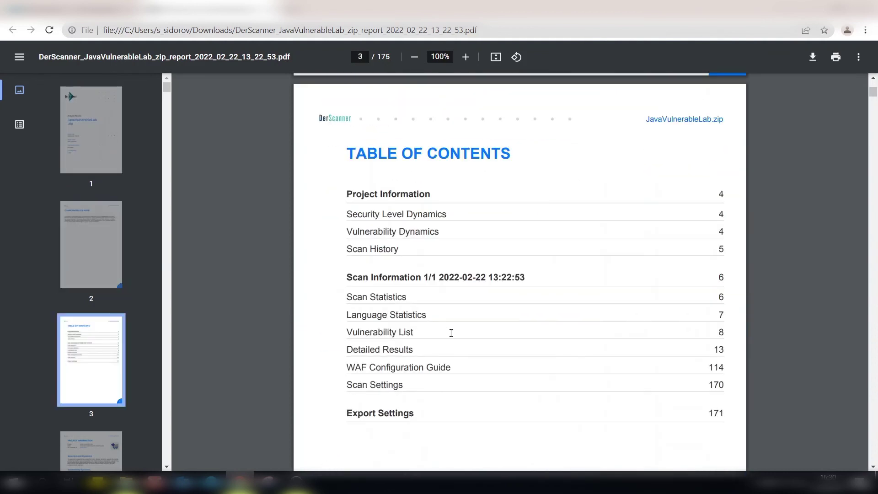
scroll(451, 333, down, 4)
scroll(451, 333, down, 3)
scroll(451, 333, down, 5)
scroll(451, 333, down, 5)
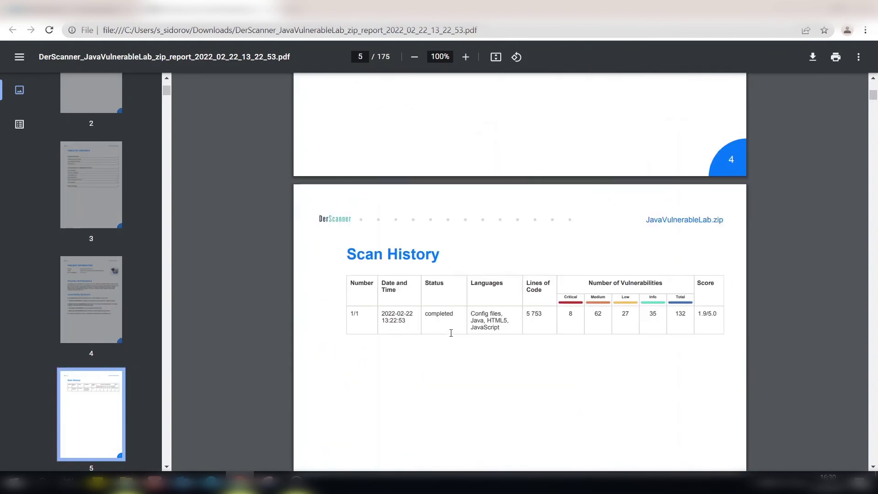
scroll(451, 333, down, 4)
scroll(451, 333, down, 4)
scroll(451, 333, down, 4)
scroll(451, 333, down, 2)
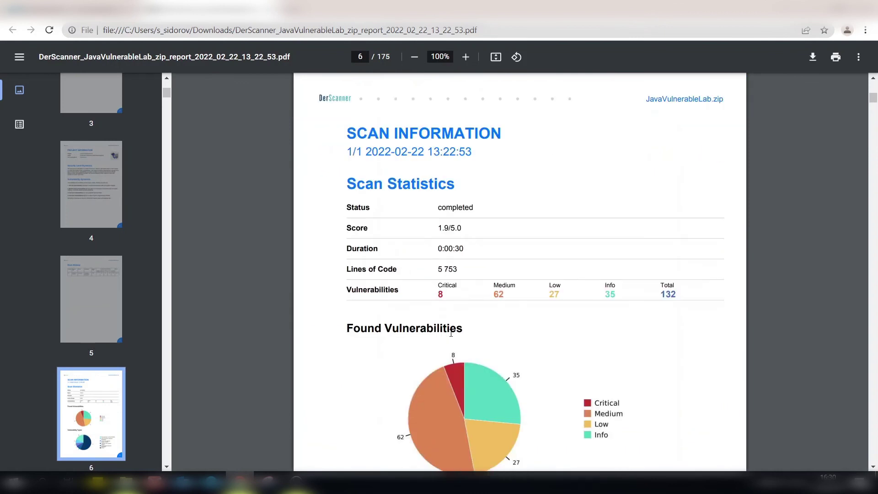
scroll(451, 333, down, 5)
scroll(451, 333, down, 1)
scroll(451, 332, down, 5)
scroll(450, 333, down, 3)
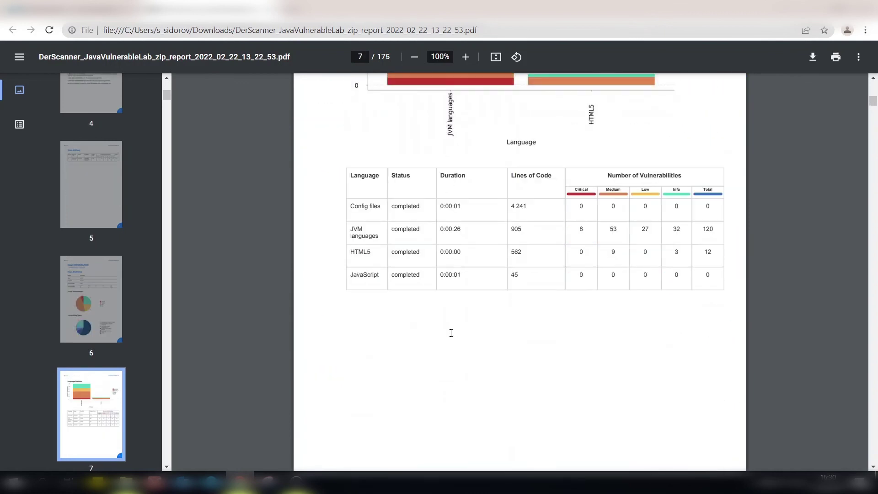
scroll(451, 333, down, 5)
scroll(450, 333, down, 4)
scroll(451, 332, down, 1)
scroll(451, 333, down, 1)
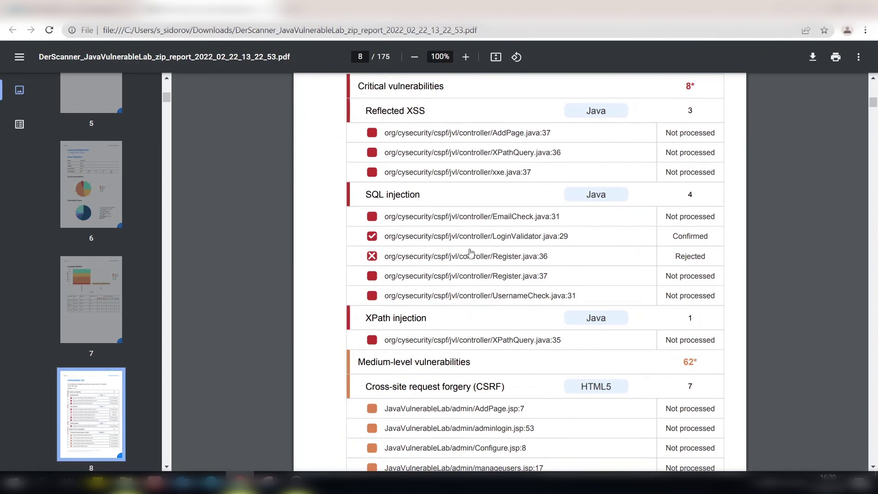
Review LoginValidator.java:29's Confirmed status, comment True and query, then Register.java:36's comment False
click(460, 239)
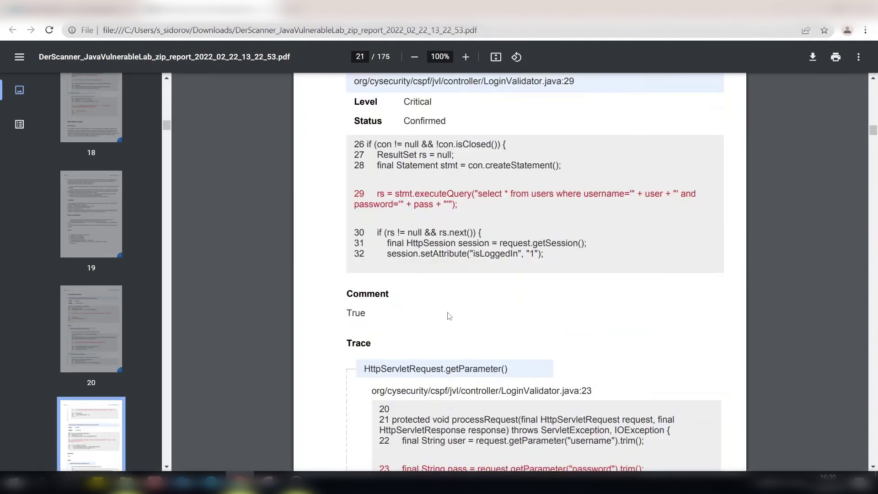
drag(372, 310, 338, 314)
drag(453, 121, 396, 121)
drag(475, 194, 349, 192)
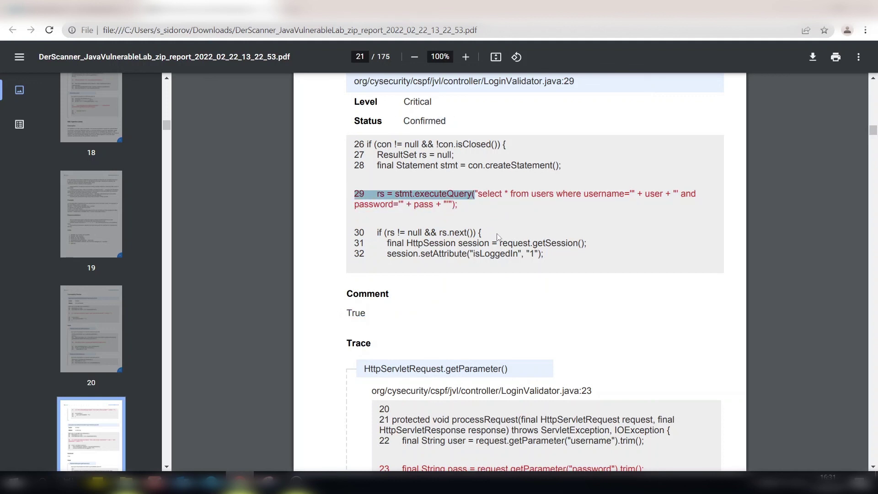
scroll(498, 237, down, 1)
scroll(498, 237, down, 2)
scroll(501, 240, down, 3)
scroll(507, 246, down, 3)
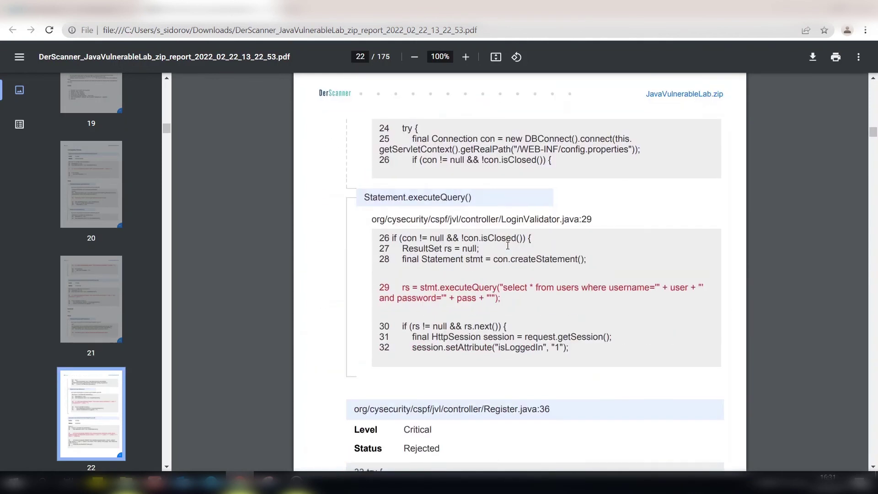
scroll(508, 245, down, 1)
scroll(474, 186, down, 3)
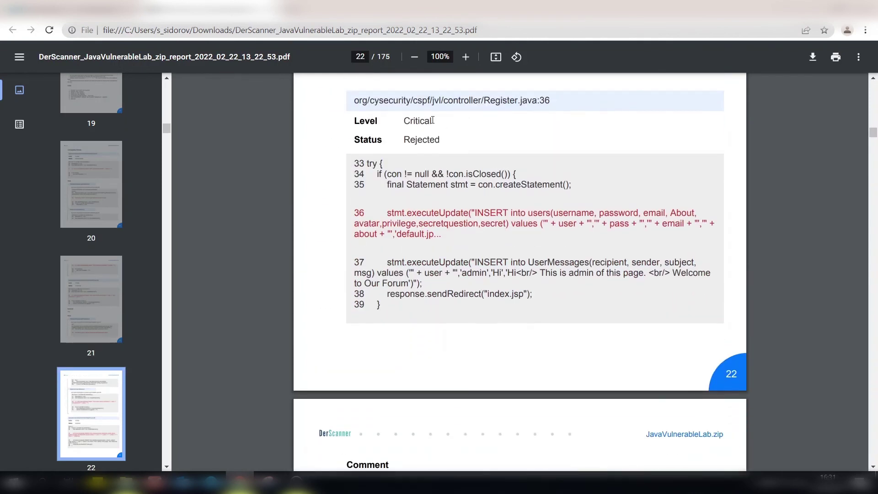
mouse_move(434, 120)
mouse_down()
mouse_move(404, 121)
mouse_move(440, 139)
mouse_up()
scroll(403, 329, down, 2)
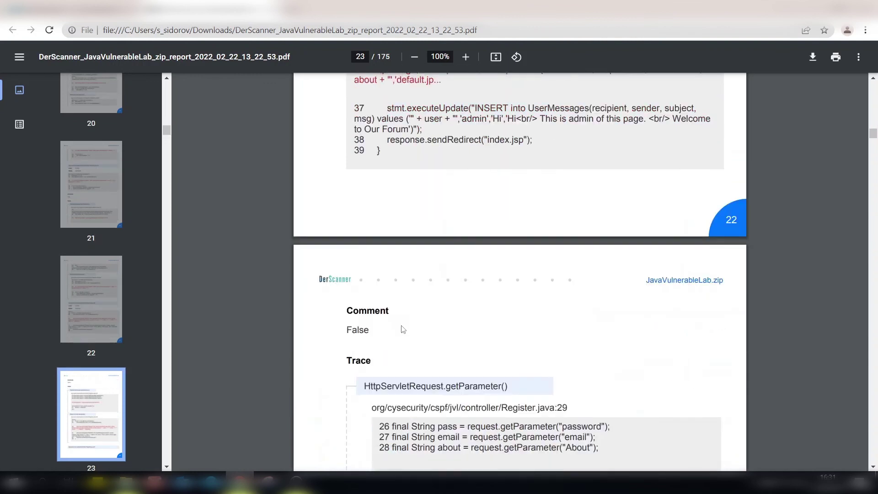
drag(371, 313, 345, 314)
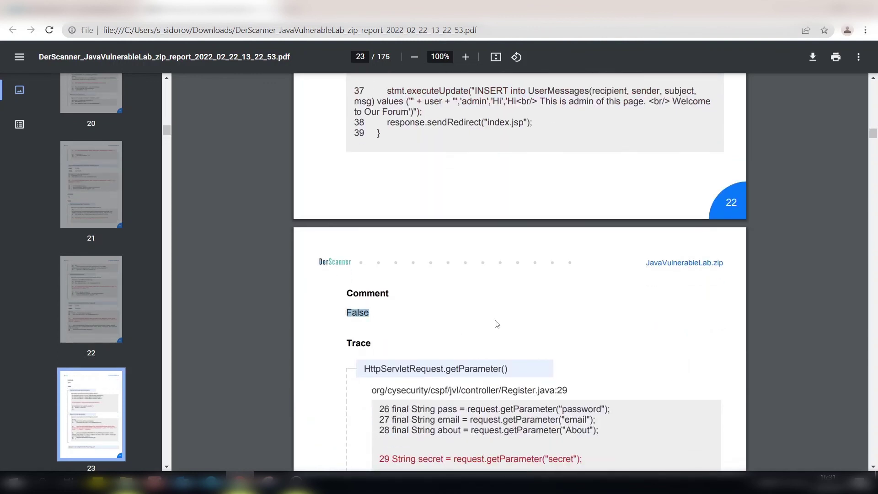
scroll(497, 319, up, 2)
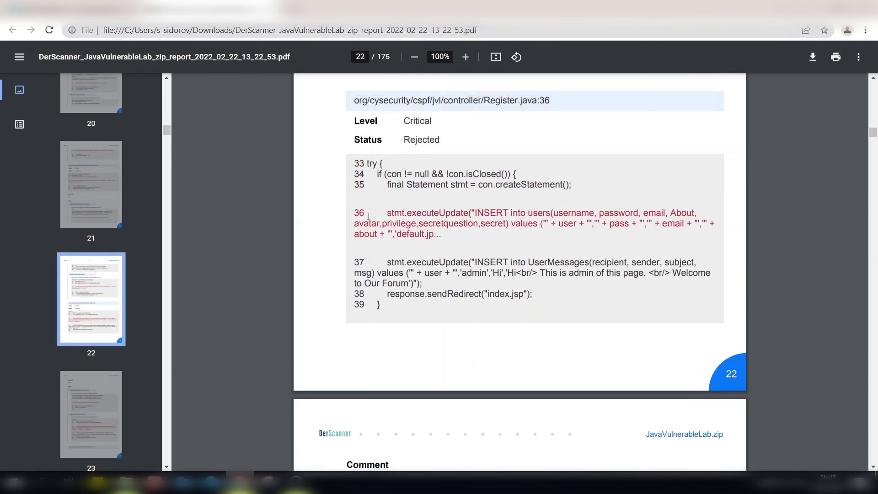
drag(369, 216, 347, 217)
drag(873, 132, 875, 168)
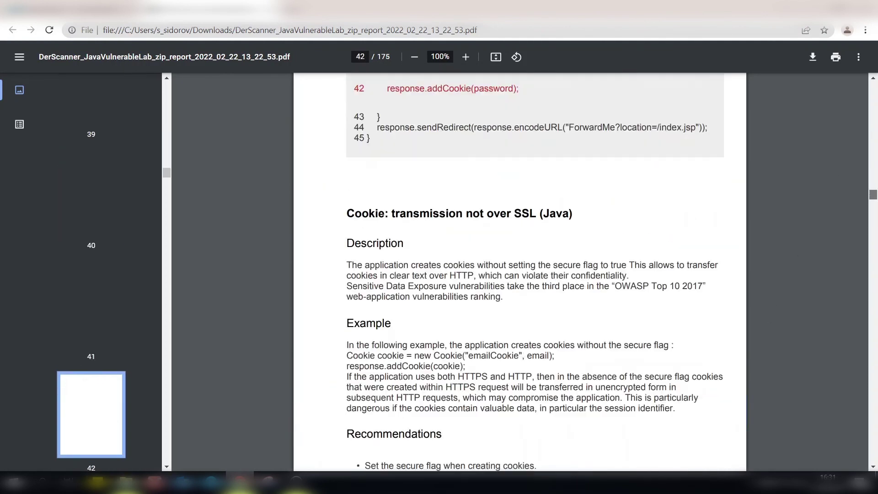